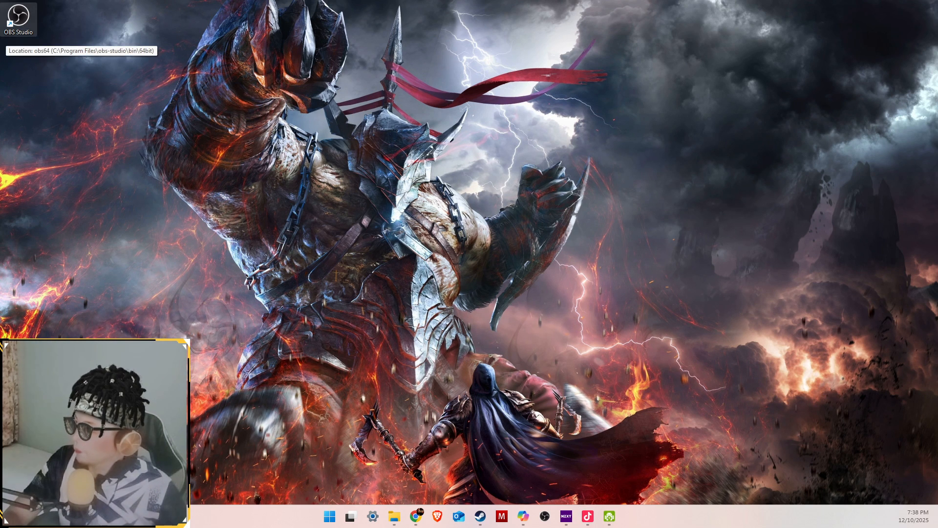
Launch OBS Studio and move its window onto another display
double_click(18, 19)
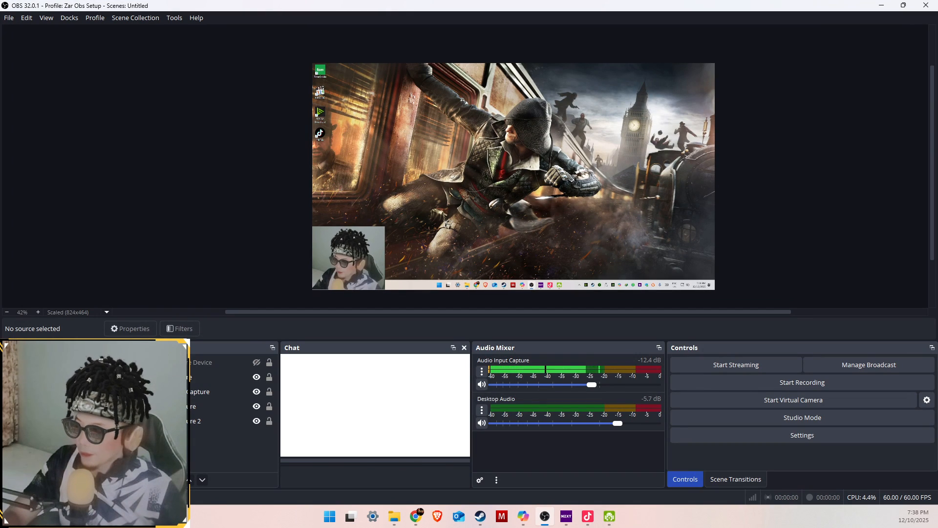
left_click_drag(424, 5, 937, 17)
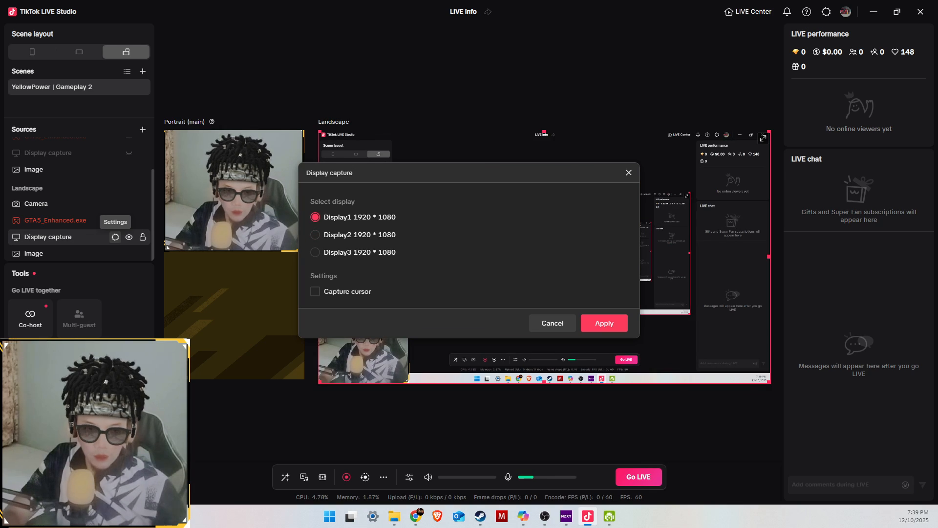
In TikTok LIVE Studio, set the landscape Display capture source to Display1 with cursor capture enabled
left_click(604, 323)
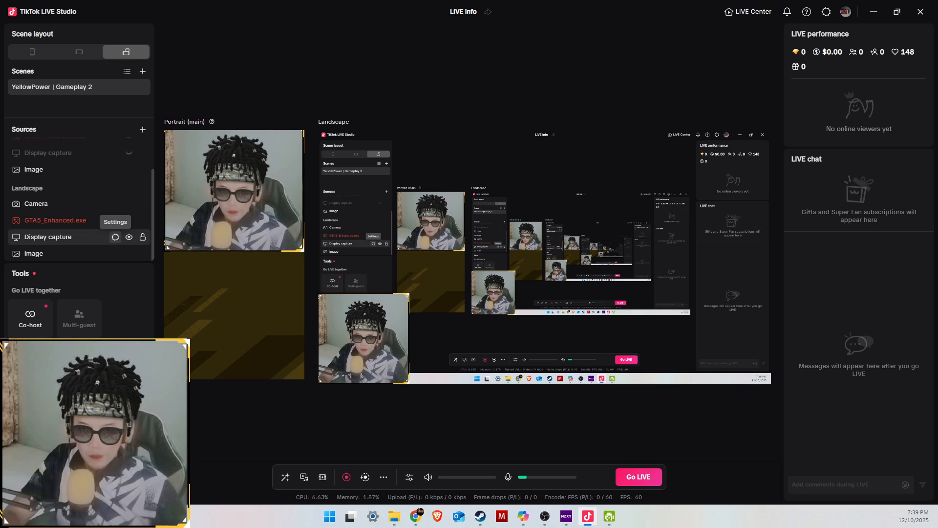
left_click(115, 237)
left_click(315, 291)
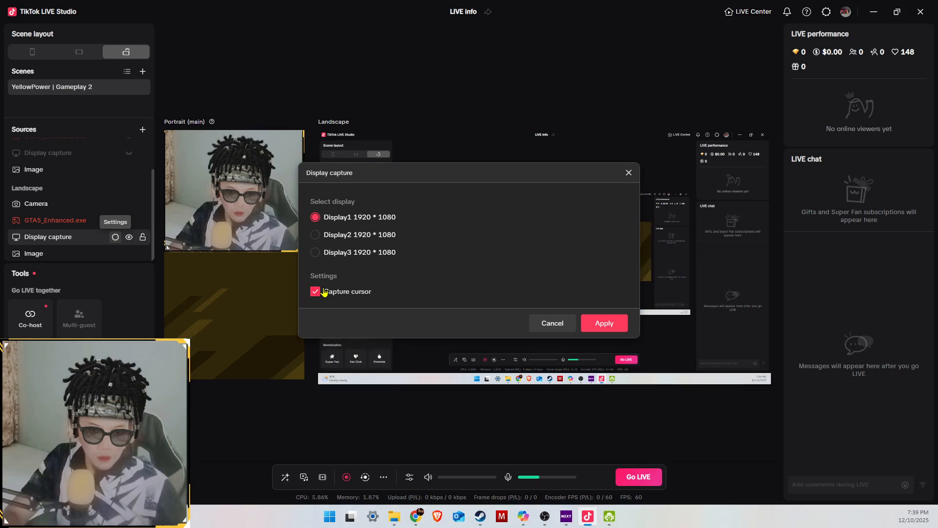
left_click(610, 329)
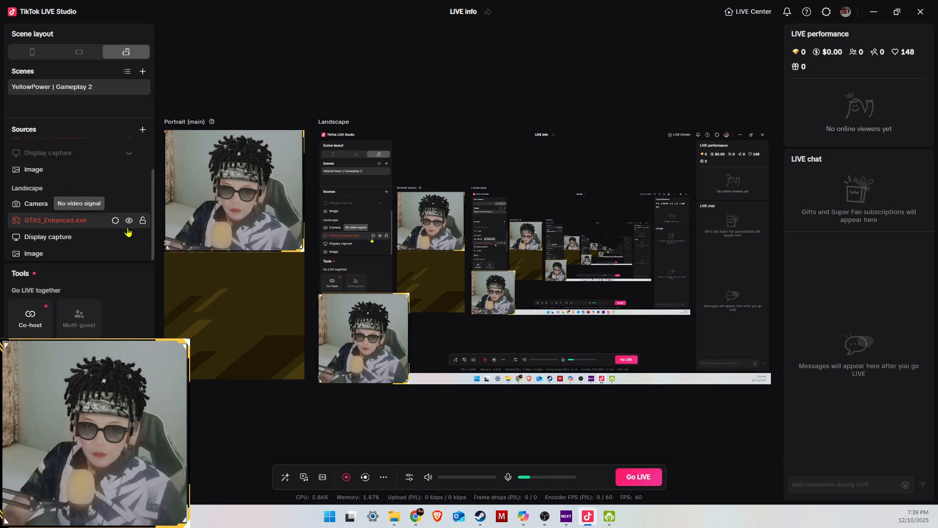
left_click(116, 237)
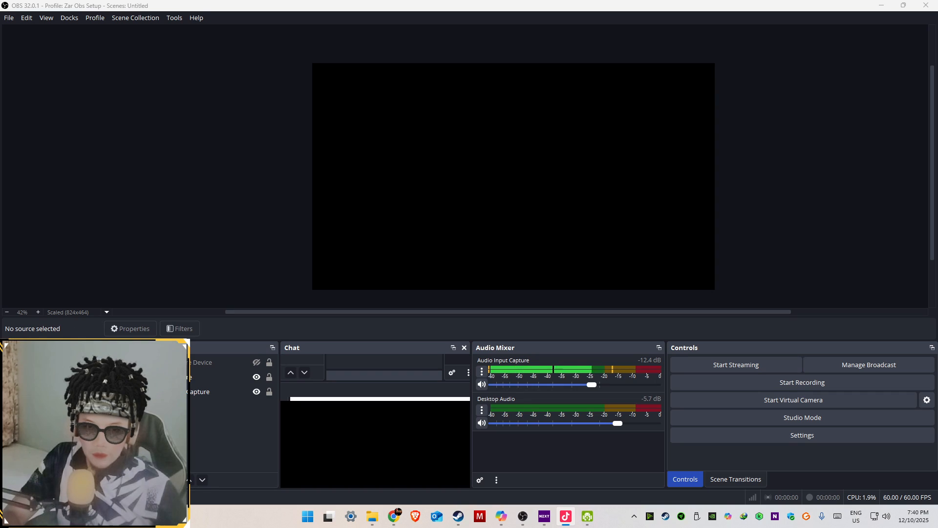
In OBS Studio, add a new Display Capture source named "Main Screen"
left_click(521, 171)
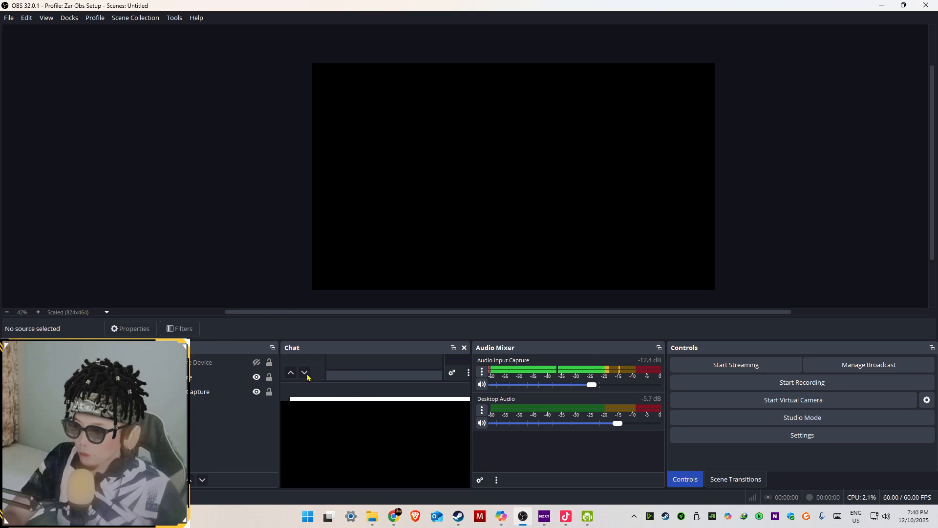
left_click(143, 480)
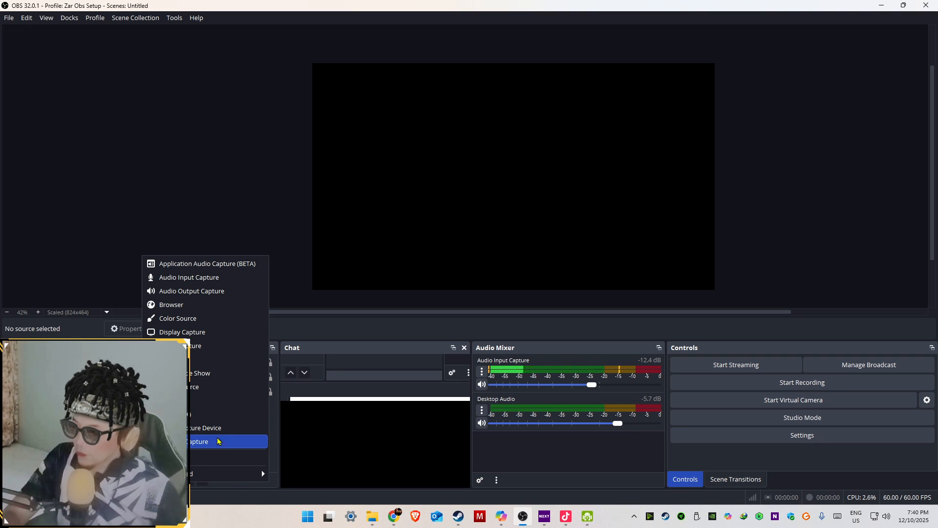
left_click(241, 332)
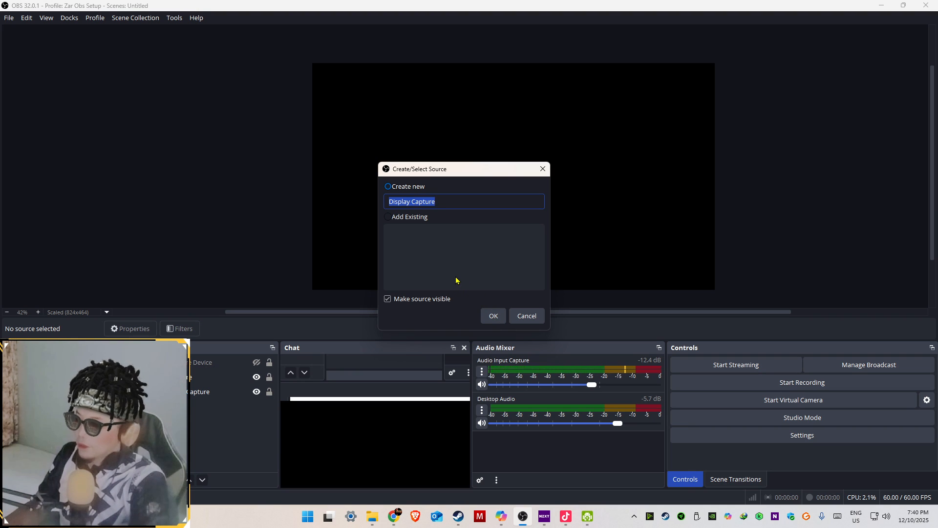
type("Main Screen")
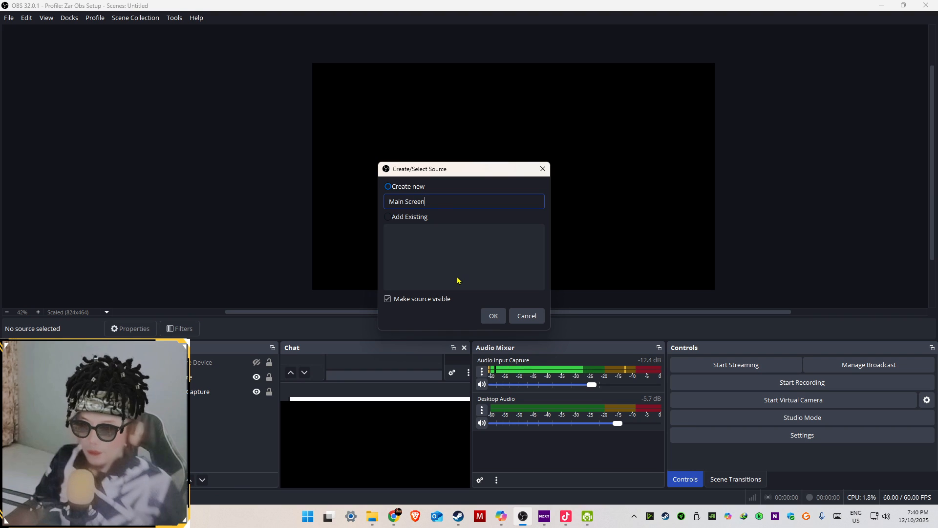
left_click(494, 323)
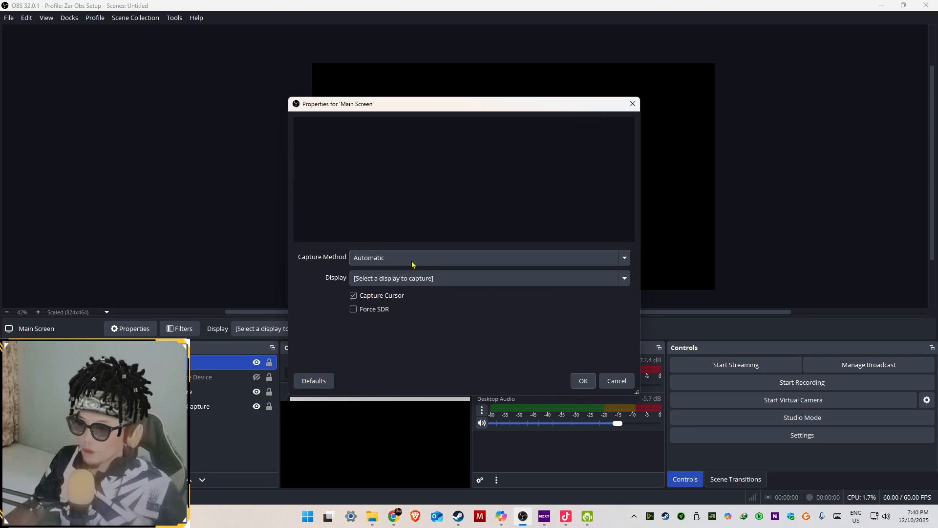
Set the Main Screen source to capture display EK221Q E3: 1920x1080 @ -1920,0 with the Automatic capture method
left_click(412, 259)
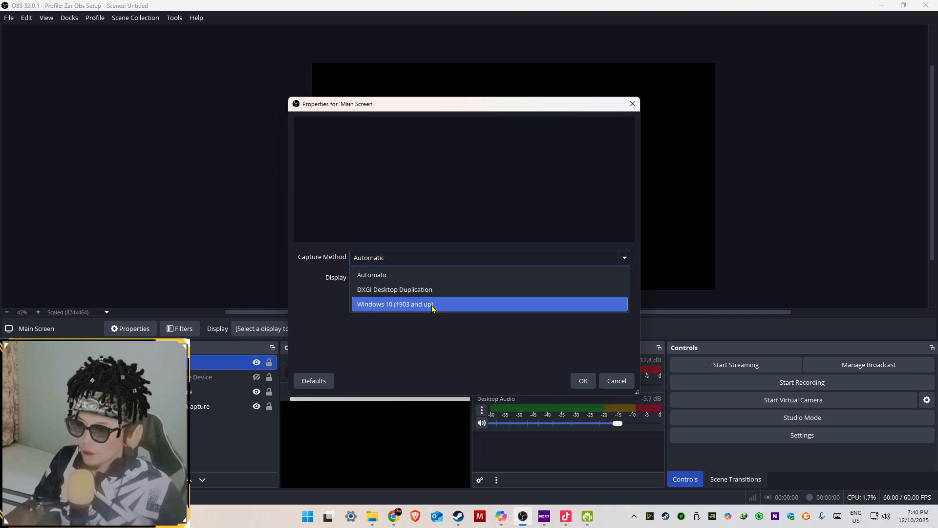
left_click(443, 273)
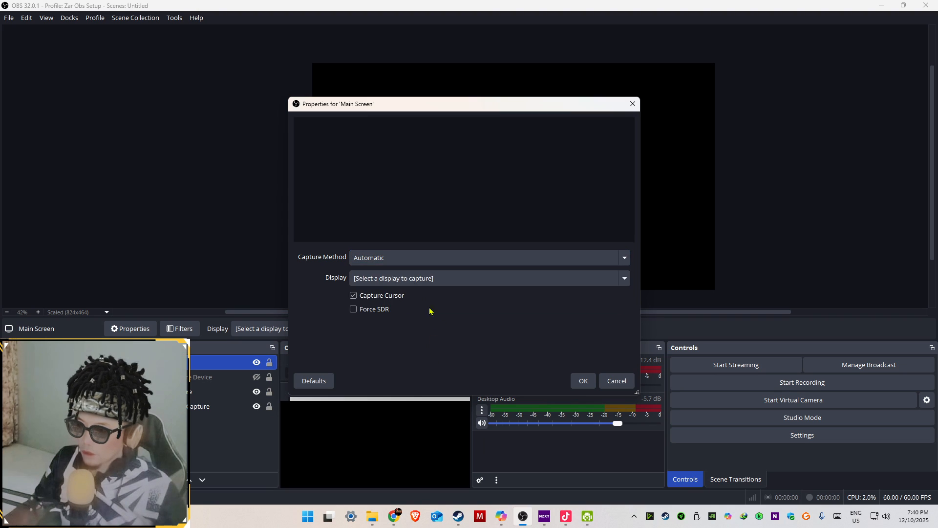
left_click(435, 280)
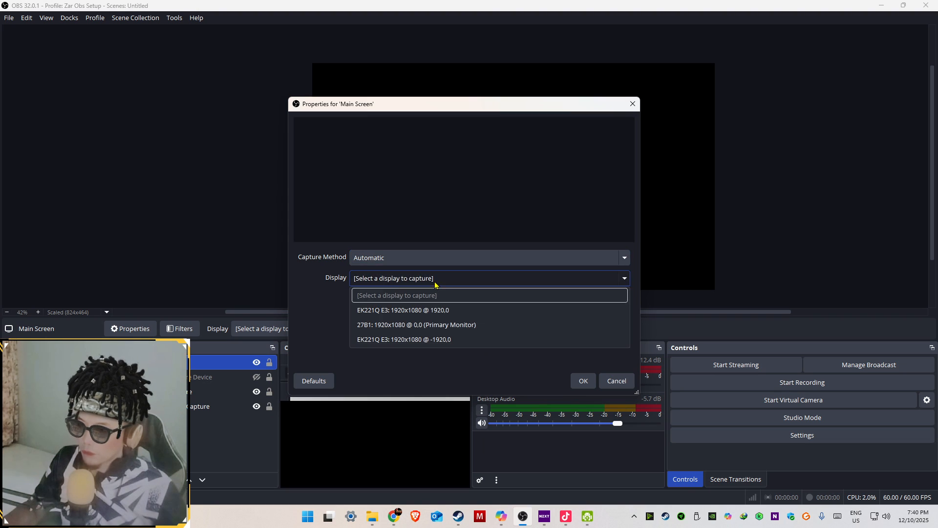
left_click(443, 313)
left_click(434, 257)
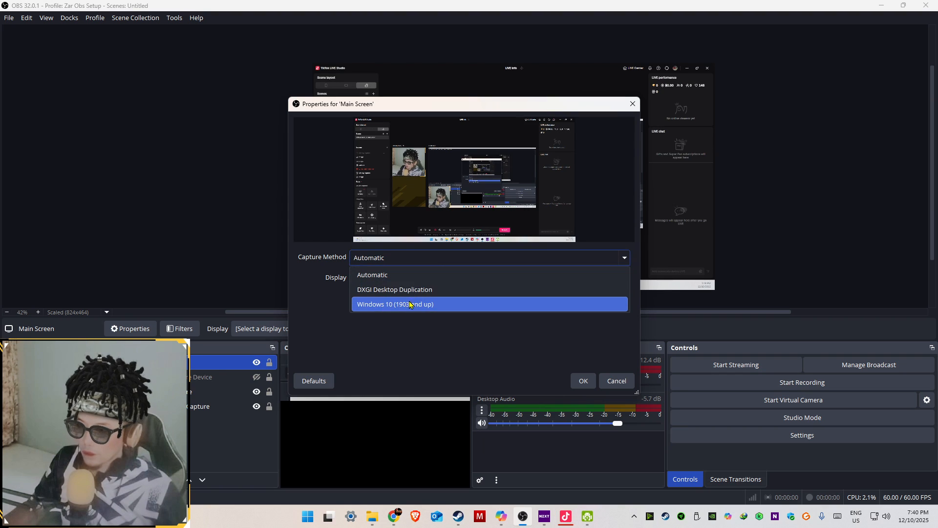
left_click(413, 275)
left_click(413, 279)
left_click(391, 339)
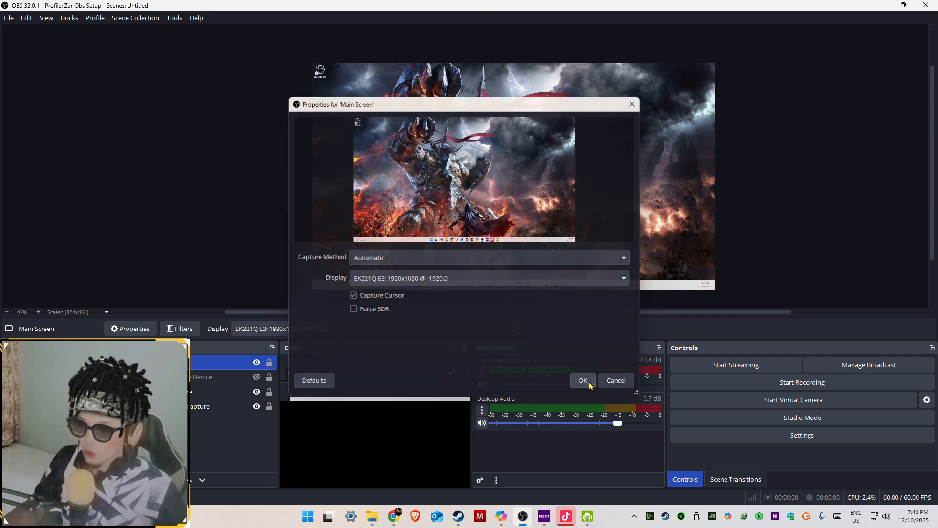
left_click(581, 381)
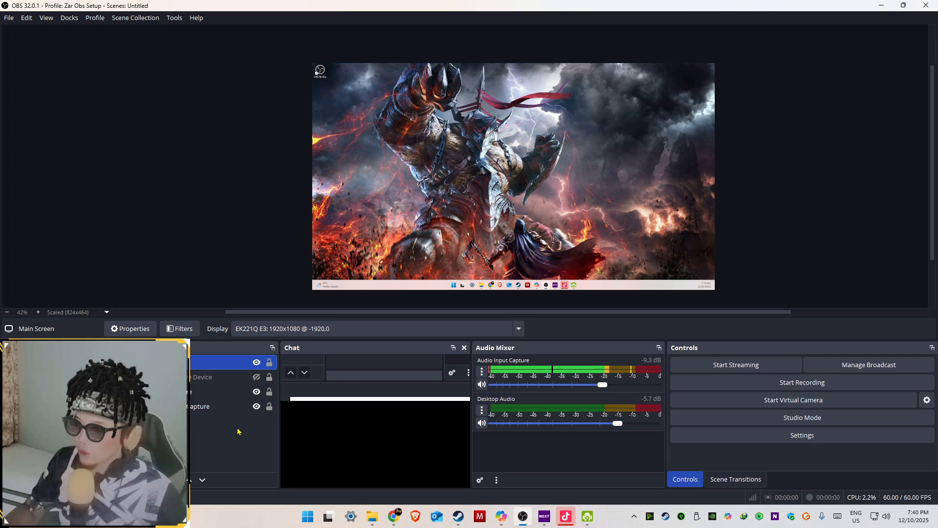
left_click(143, 480)
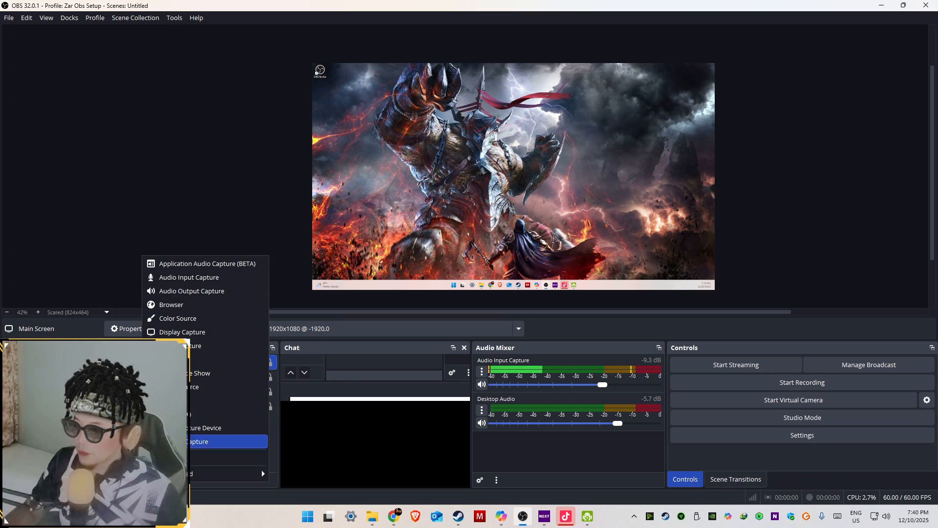
left_click(206, 337)
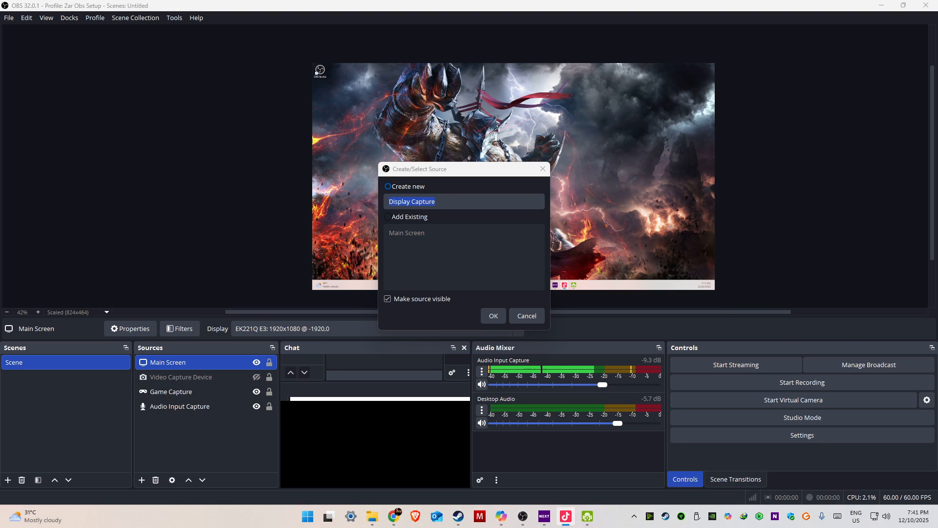
left_click(527, 316)
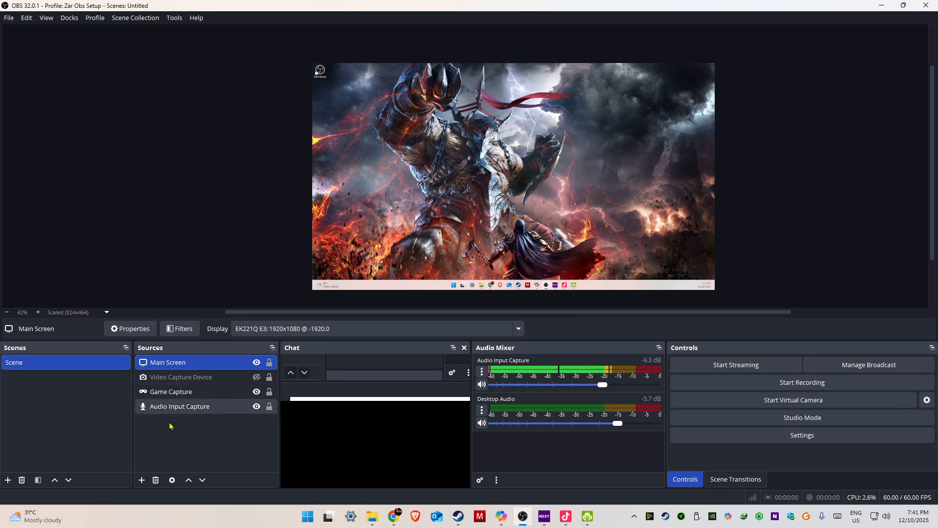
Add a second Display Capture source named "Tiktok Live"
left_click(142, 480)
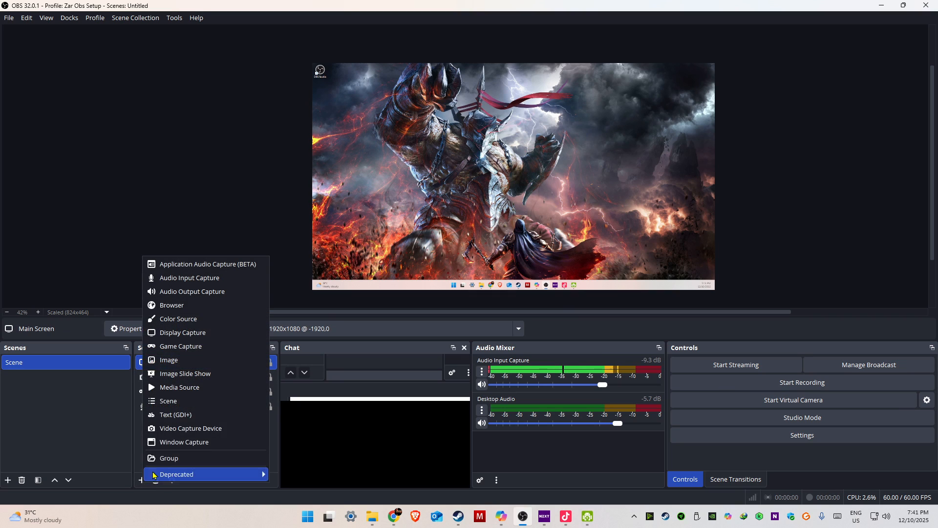
left_click(185, 332)
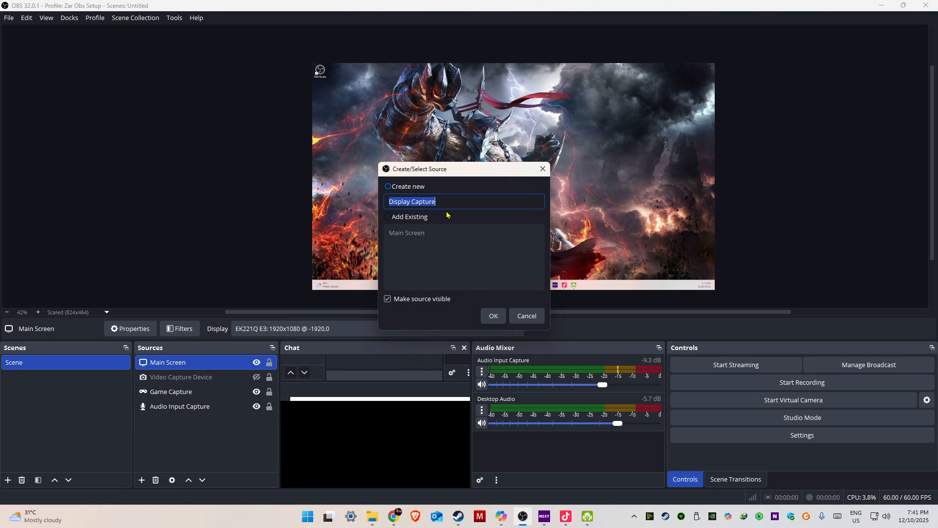
type("Tiktok")
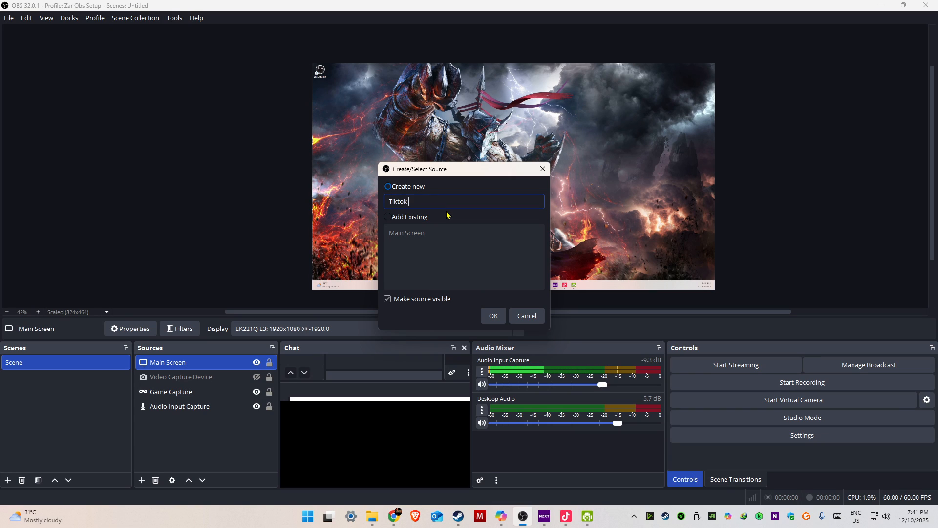
type(" Live")
left_click(494, 316)
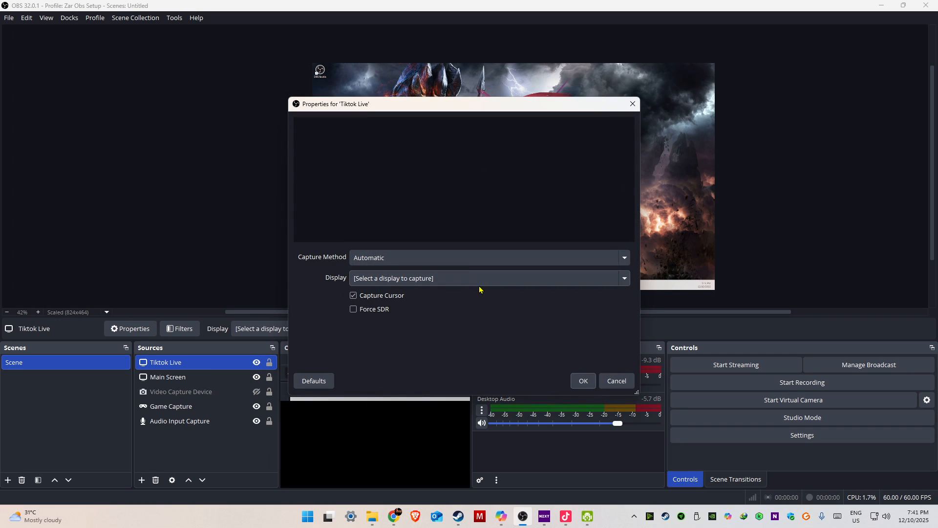
Set the Tiktok Live source to display EK221Q E3: 1920x1080 @ 1920,0 with the Automatic method and cursor capture disabled
left_click(469, 259)
left_click(469, 272)
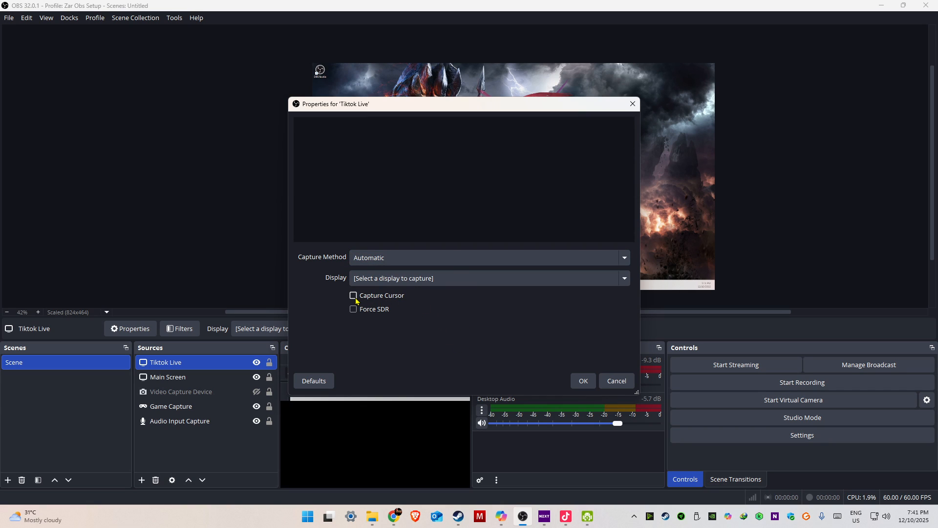
left_click(420, 279)
left_click(444, 341)
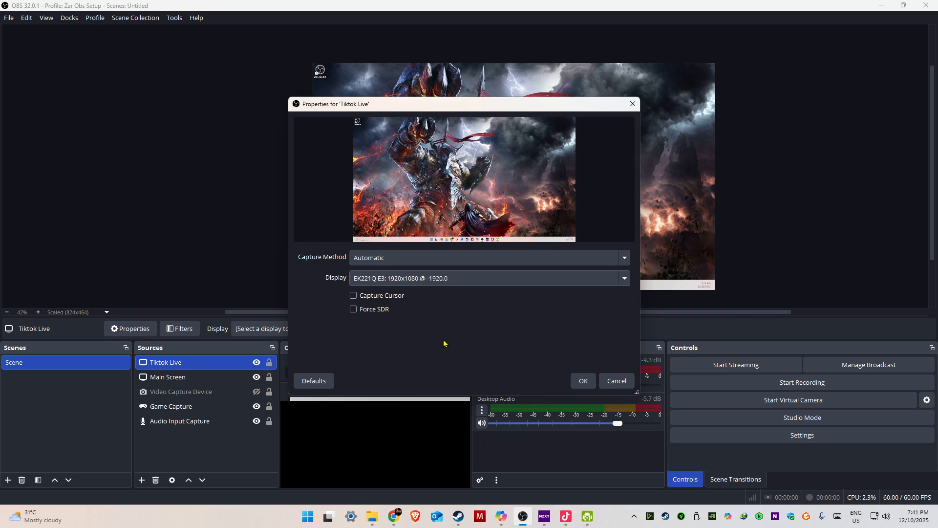
left_click(453, 279)
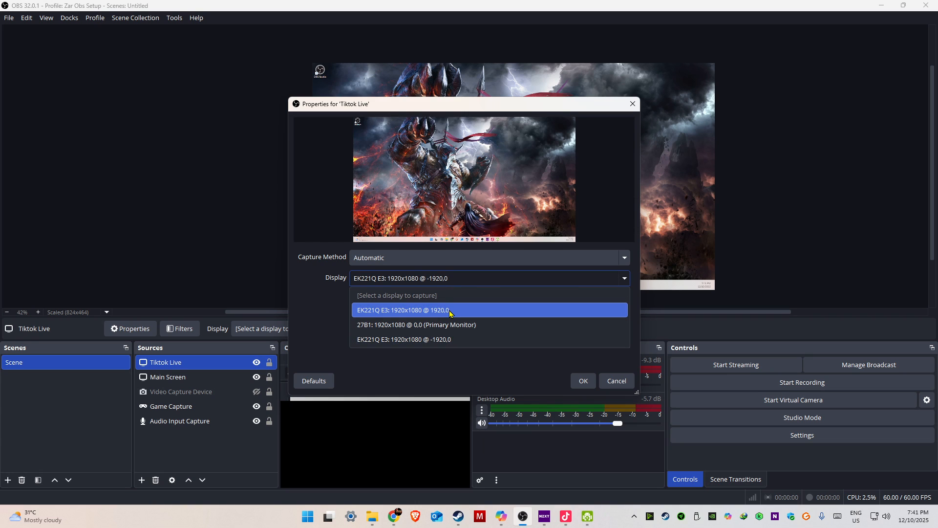
left_click(450, 311)
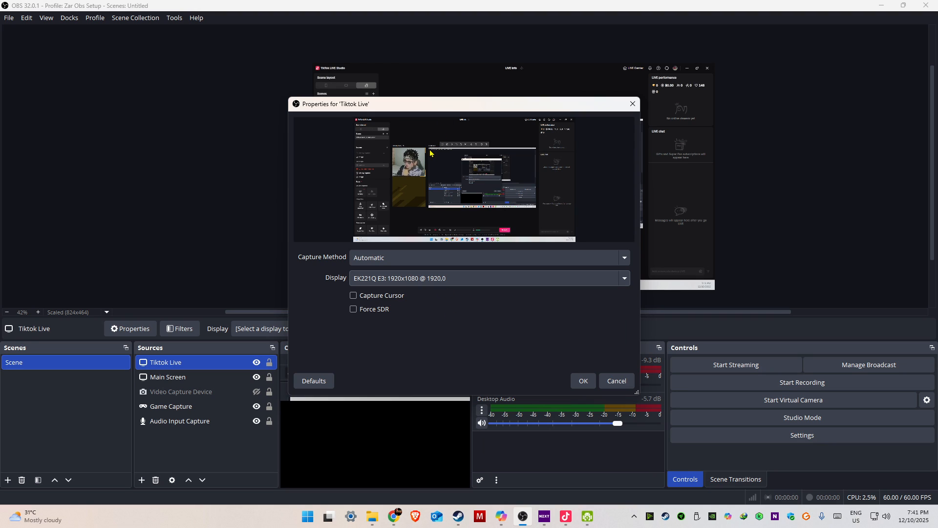
left_click(583, 381)
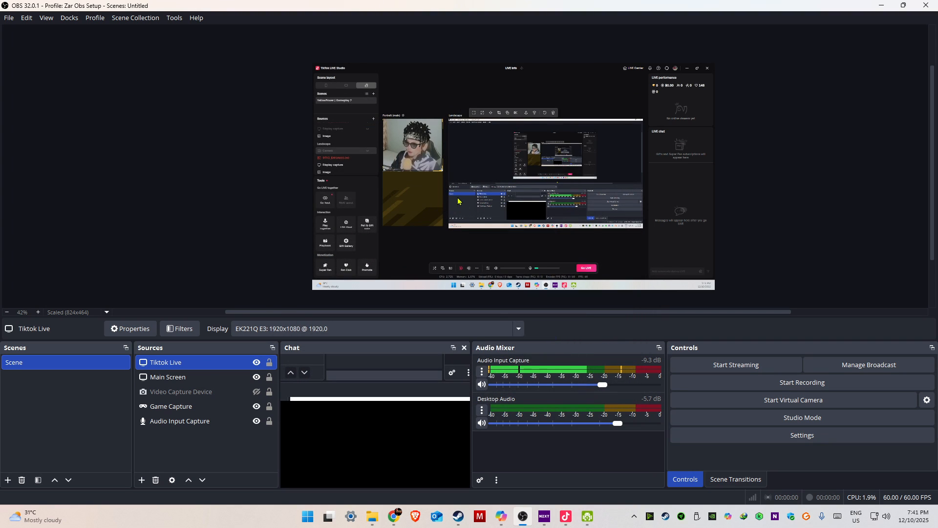
right_click(420, 156)
left_click(457, 42)
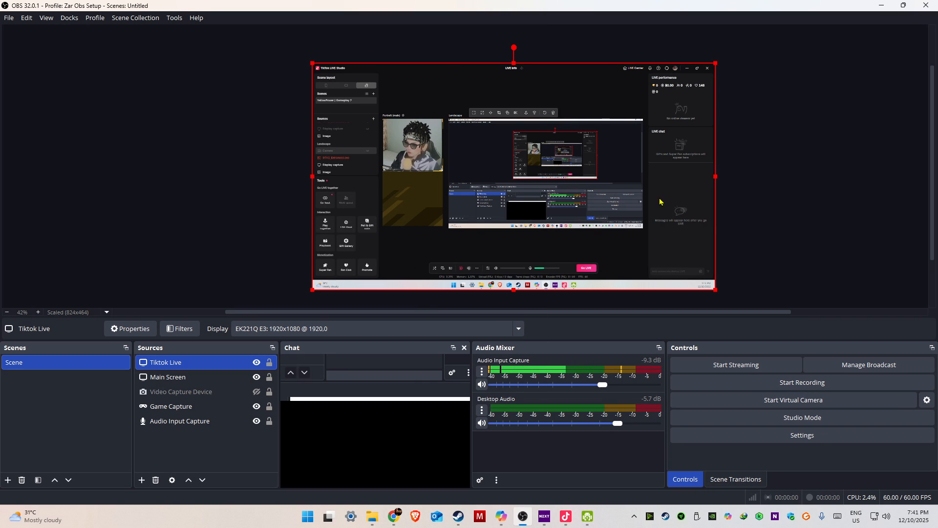
left_click(782, 177)
left_click(441, 209)
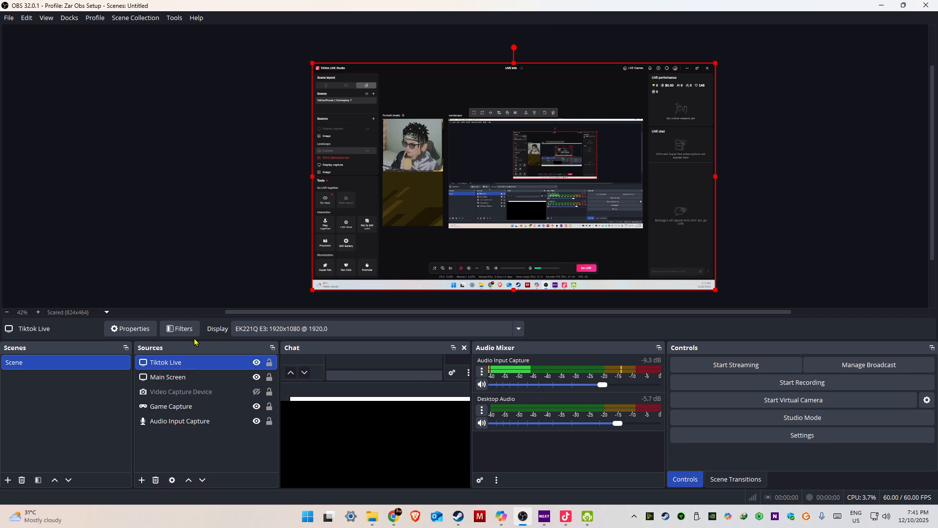
Shrink and place the Main Screen source about 428 px from the canvas's left edge and 326 px from its top, and reselect Tiktok Live
left_click(171, 379)
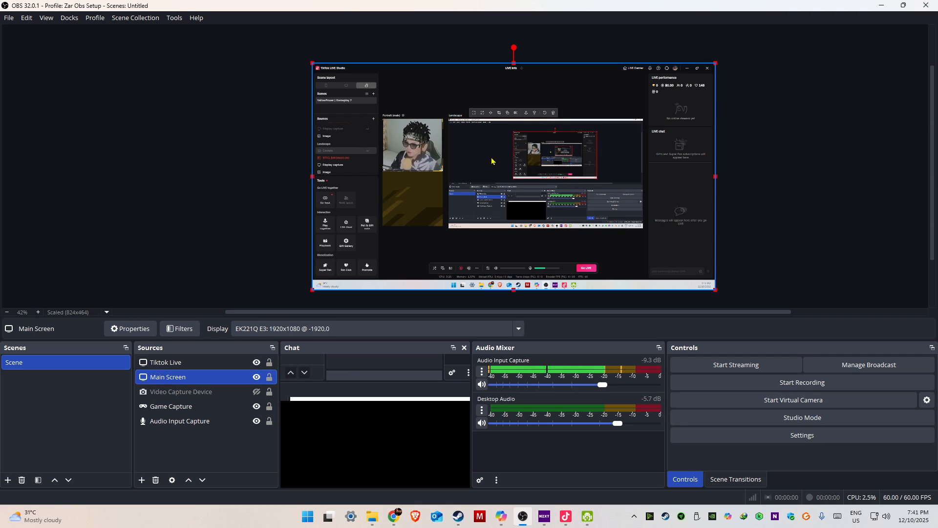
left_click_drag(313, 64, 407, 136)
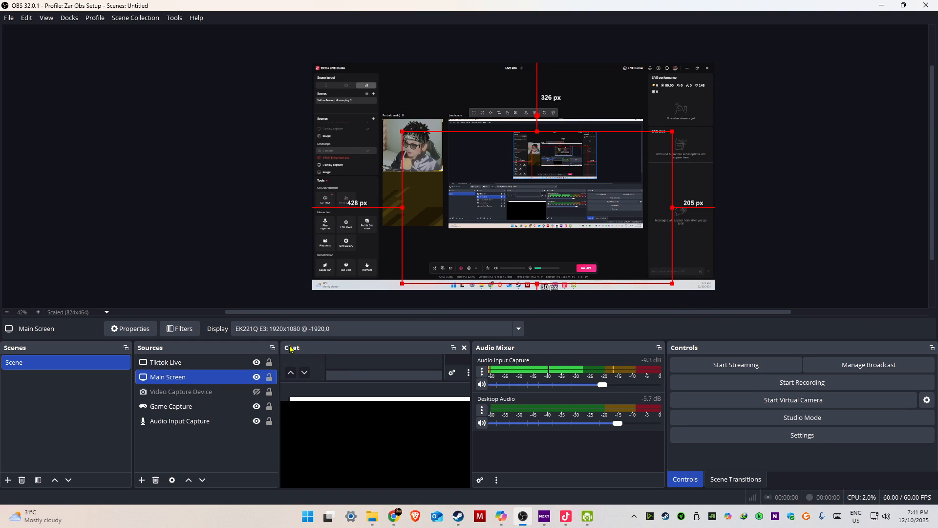
left_click(227, 365)
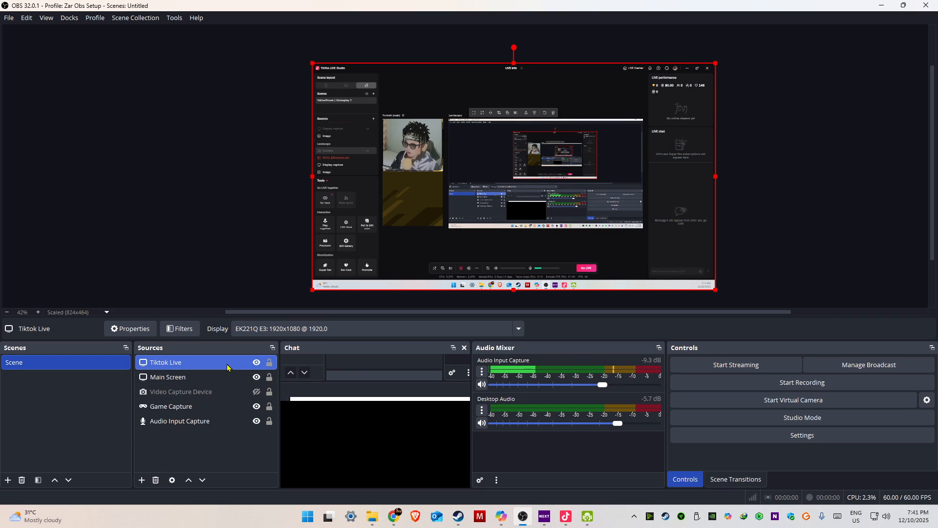
left_click(227, 377)
left_click(227, 363)
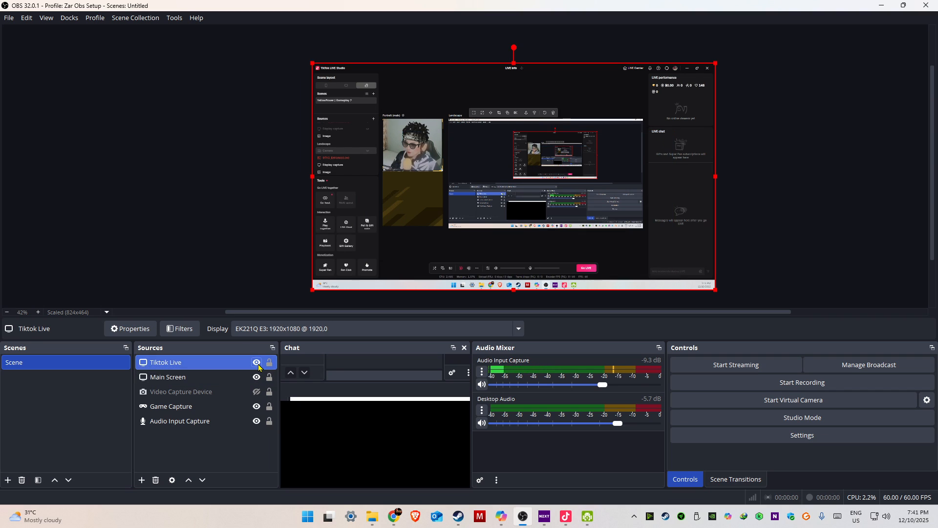
Hide the Tiktok Live source and enlarge the Main Screen source to fill the whole canvas
left_click(257, 364)
left_click(415, 152)
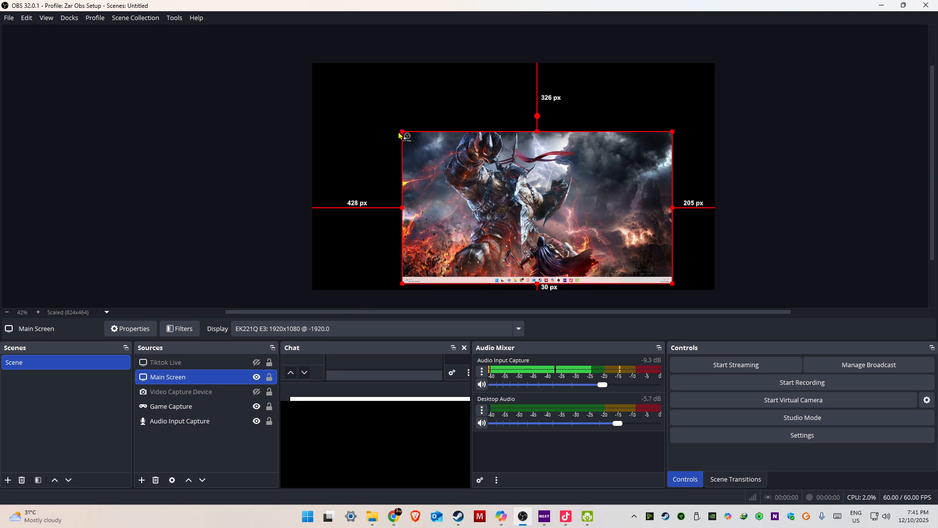
left_click_drag(400, 129, 317, 83)
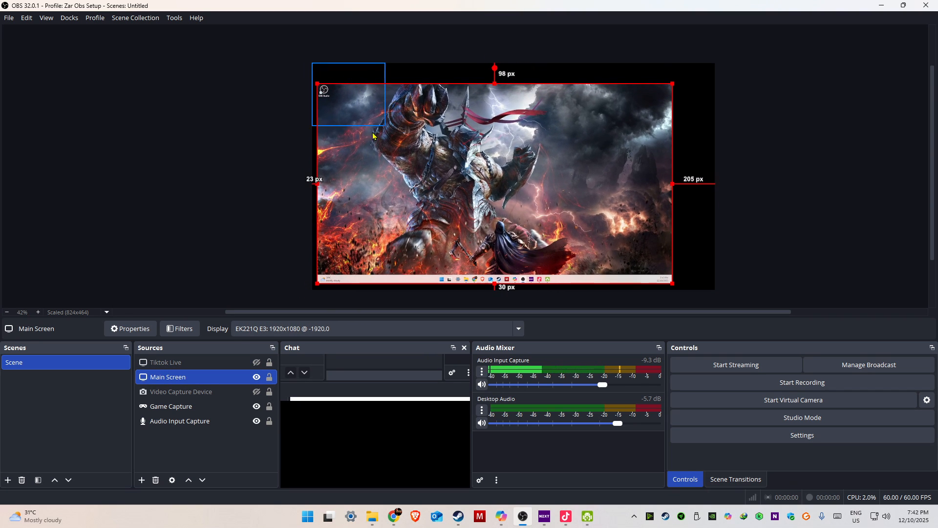
left_click_drag(365, 146, 361, 126)
left_click_drag(667, 262, 702, 288)
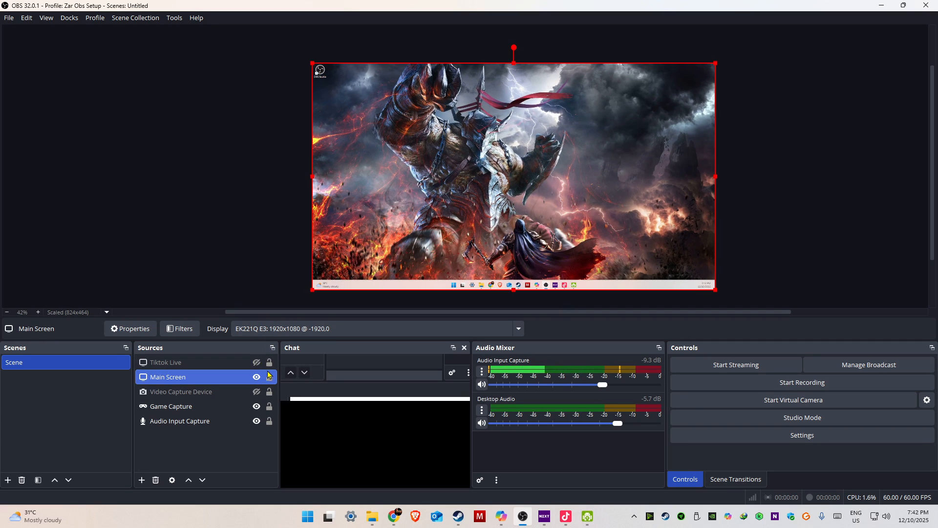
Hide Main Screen, show Tiktok Live again and review its capture properties
left_click(257, 377)
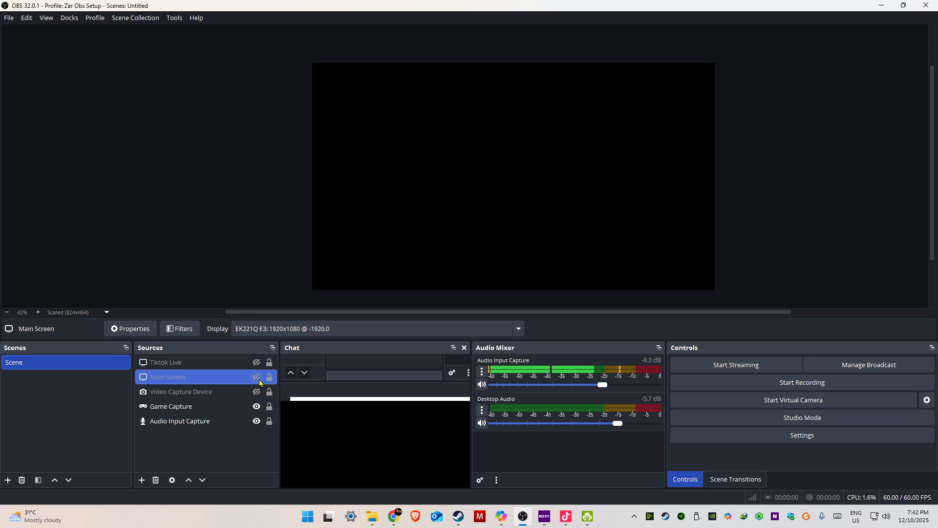
left_click(255, 364)
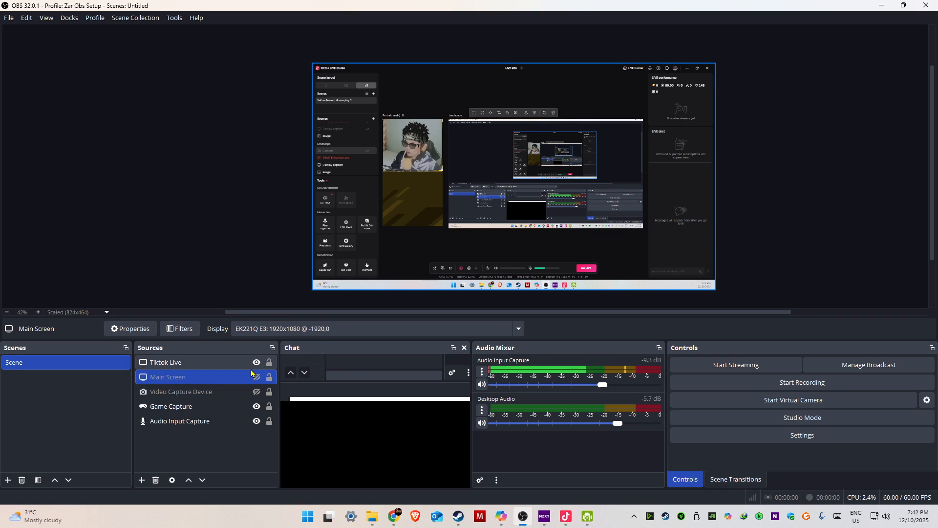
left_click(211, 363)
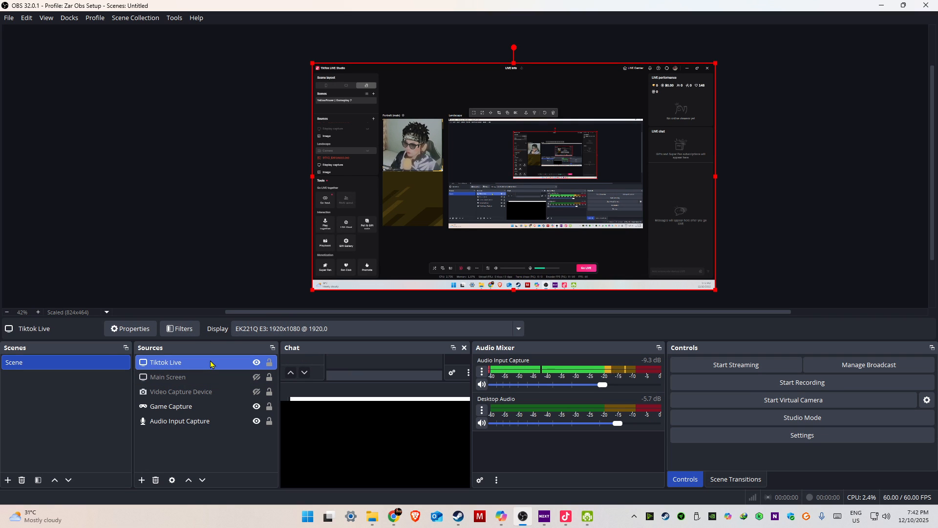
double_click(211, 363)
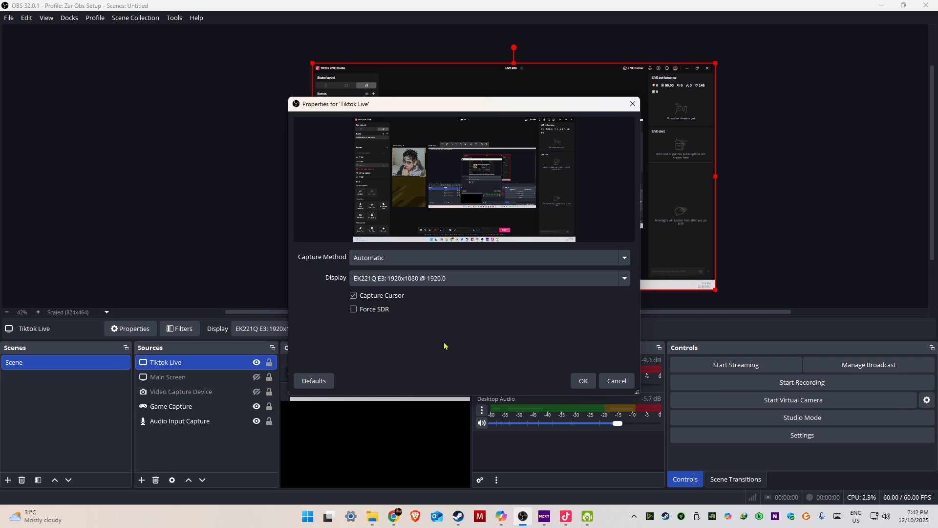
left_click(585, 382)
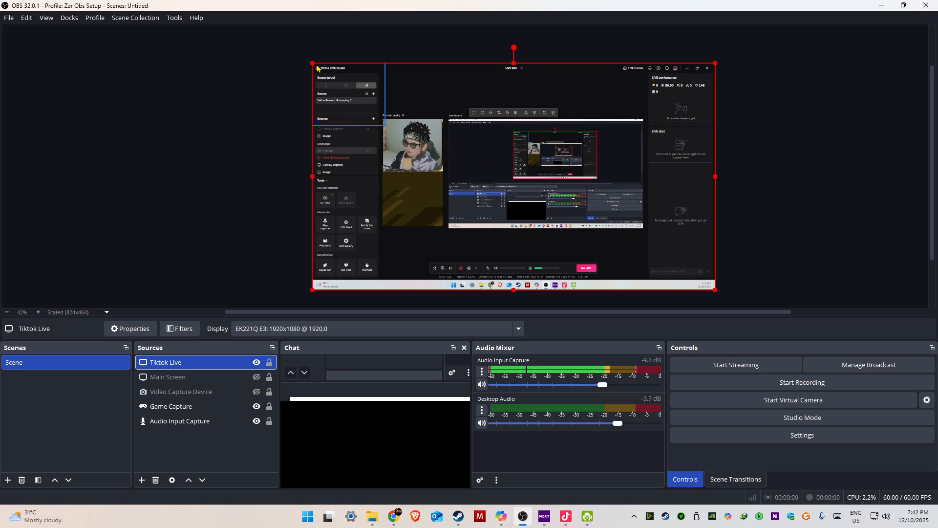
Crop Tiktok Live to the webcam picture, about 330 px from the canvas's left, 1295 px from its right, 270 px from its top and 563 px from its bottom
mouse_move(312, 64)
left_mouse_down()
mouse_move(326, 77)
mouse_move(312, 63)
left_mouse_up()
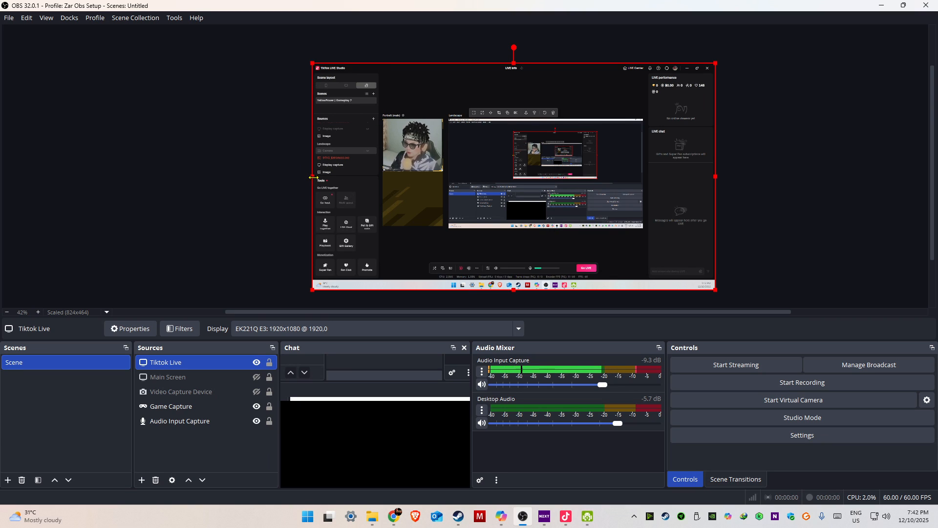
left_click_drag(313, 177, 382, 189)
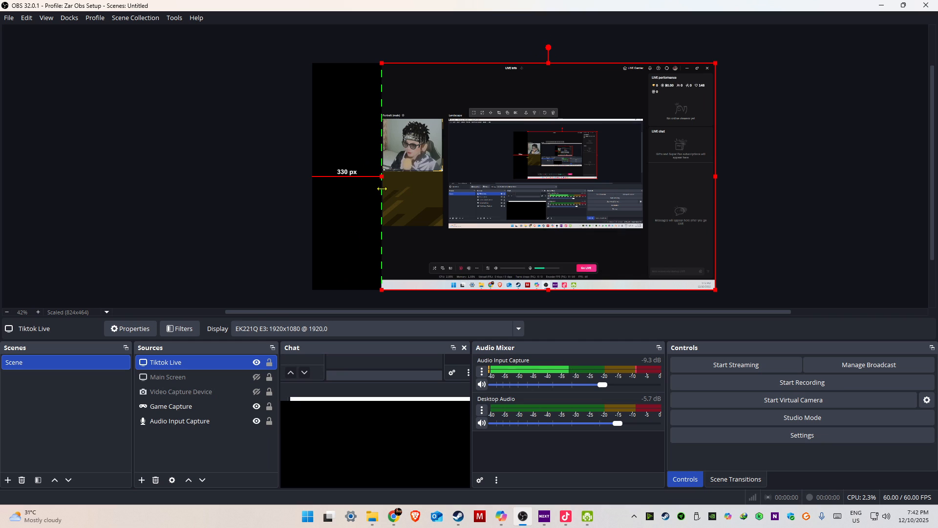
left_click(719, 178)
left_click(713, 181)
left_click_drag(714, 179, 444, 205)
left_click_drag(413, 71, 419, 121)
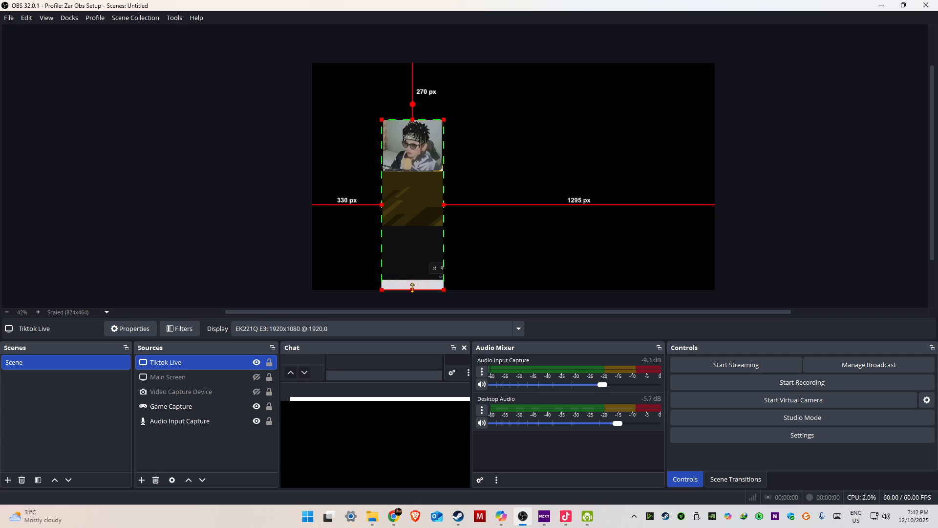
left_click_drag(412, 291, 419, 172)
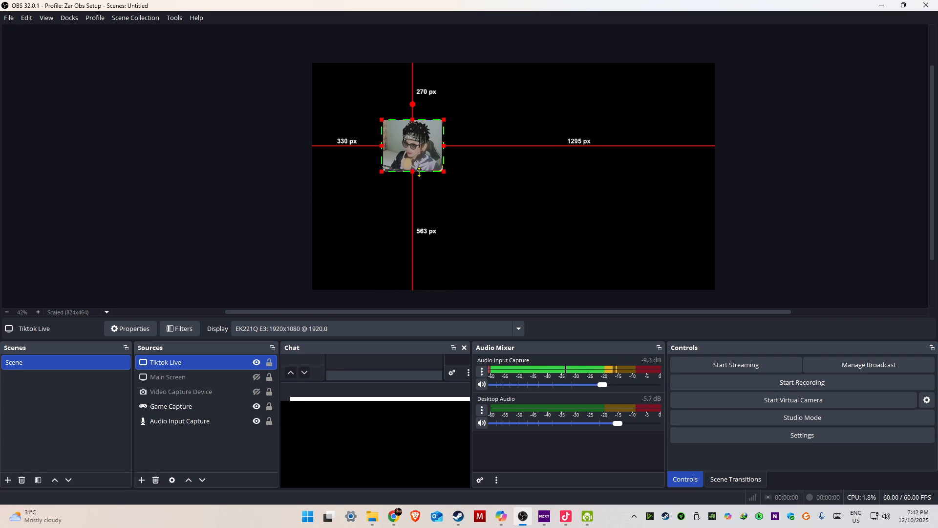
left_click(491, 197)
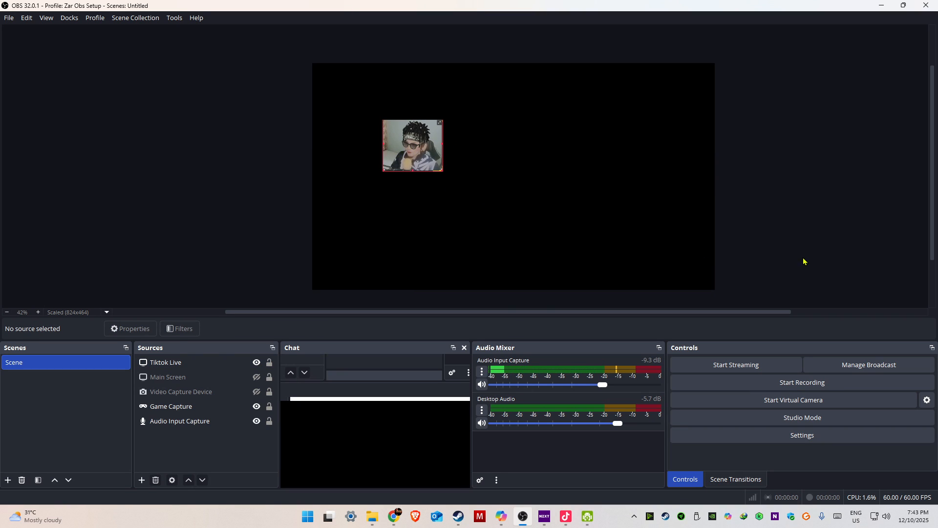
Trim the right edge of the cropped Tiktok Live source to about 1300 px from the canvas's right edge
left_click(434, 155)
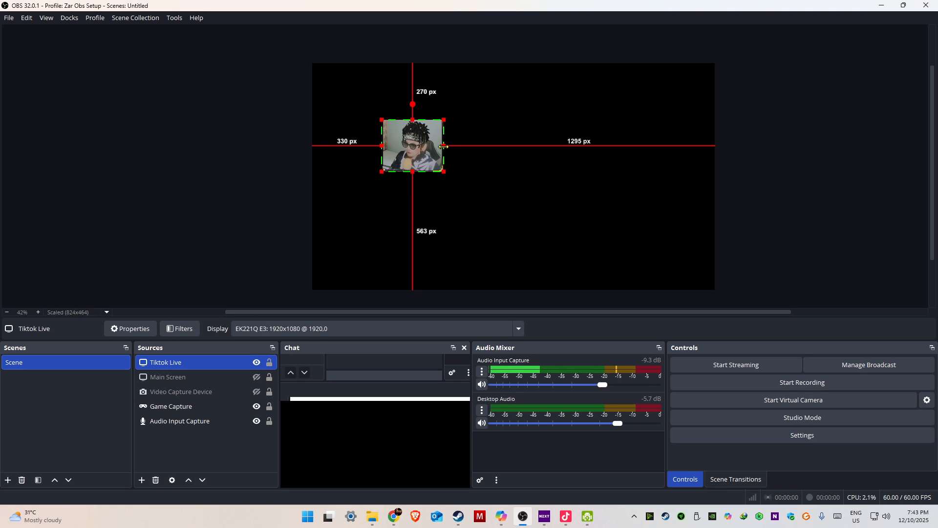
left_click_drag(442, 146, 442, 146)
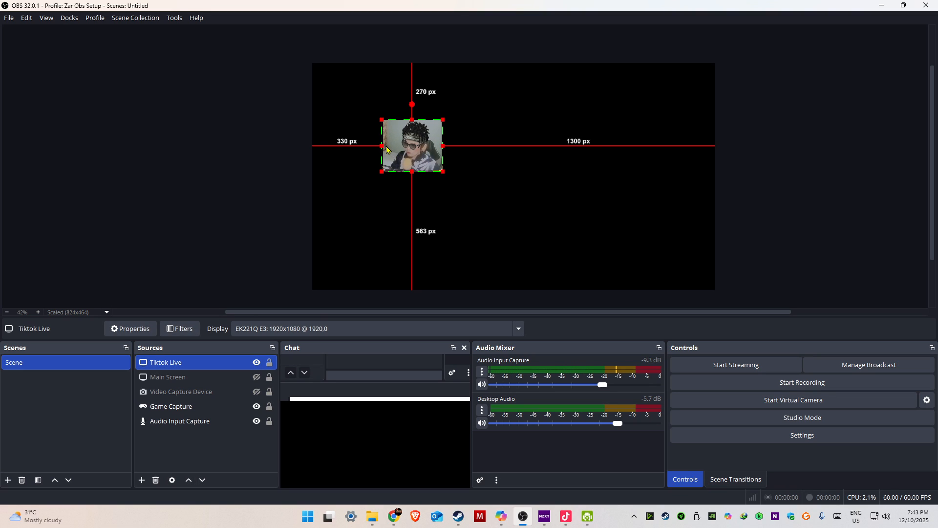
left_click(483, 194)
left_click(429, 164)
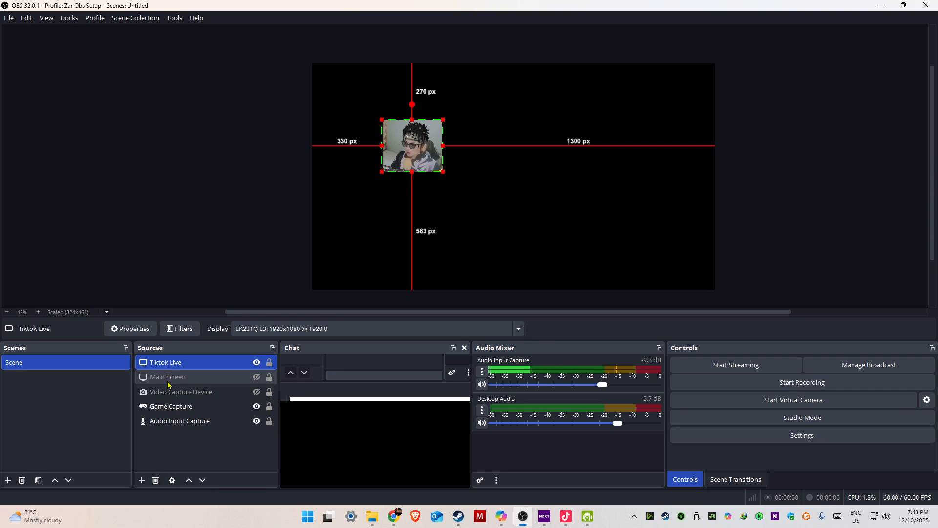
Show Main Screen again and place the cropped Tiktok Live webcam picture flush in the canvas's lower-left corner
left_click(256, 377)
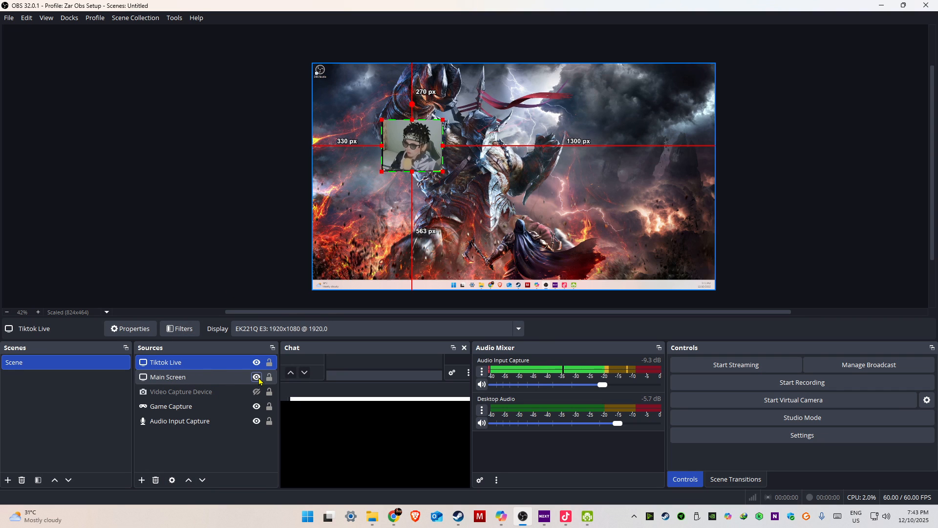
left_click_drag(408, 133, 381, 76)
left_click_drag(535, 83, 348, 235)
left_click(292, 245)
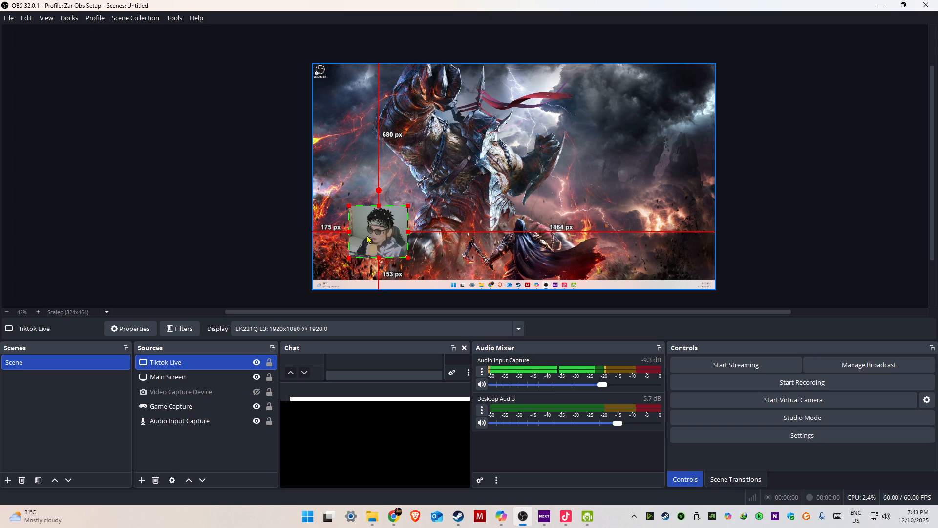
left_click(479, 200)
left_click(396, 229)
left_click(395, 230)
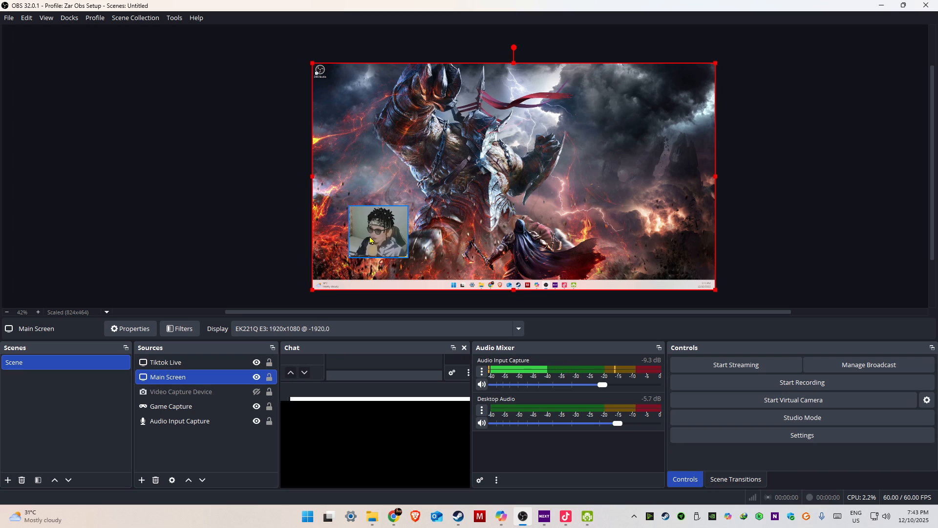
left_click_drag(396, 229, 354, 256)
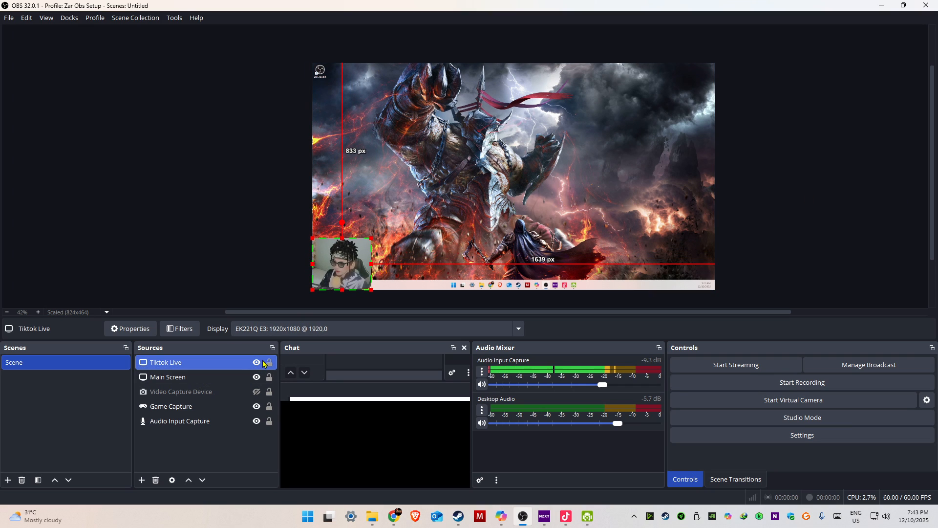
Turn off Capture Cursor for the Tiktok Live source and deselect it
double_click(220, 364)
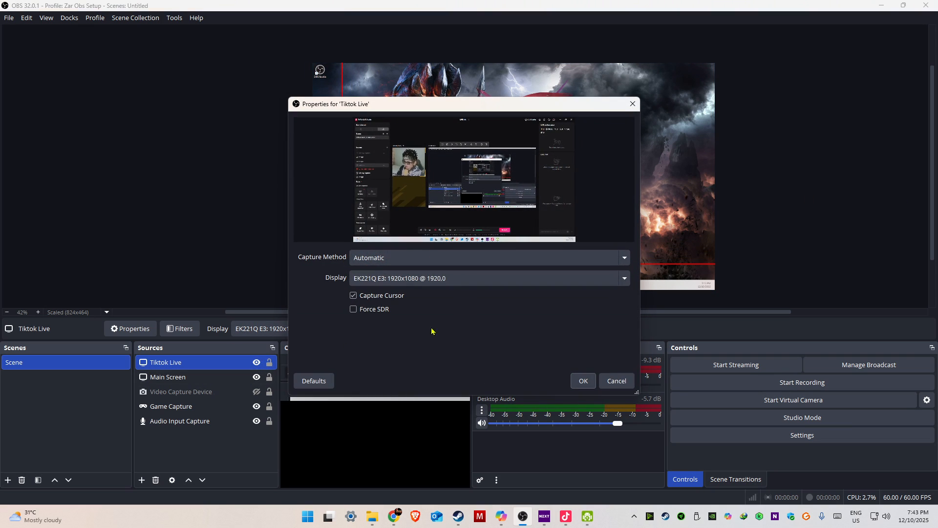
left_click(356, 297)
left_click(583, 380)
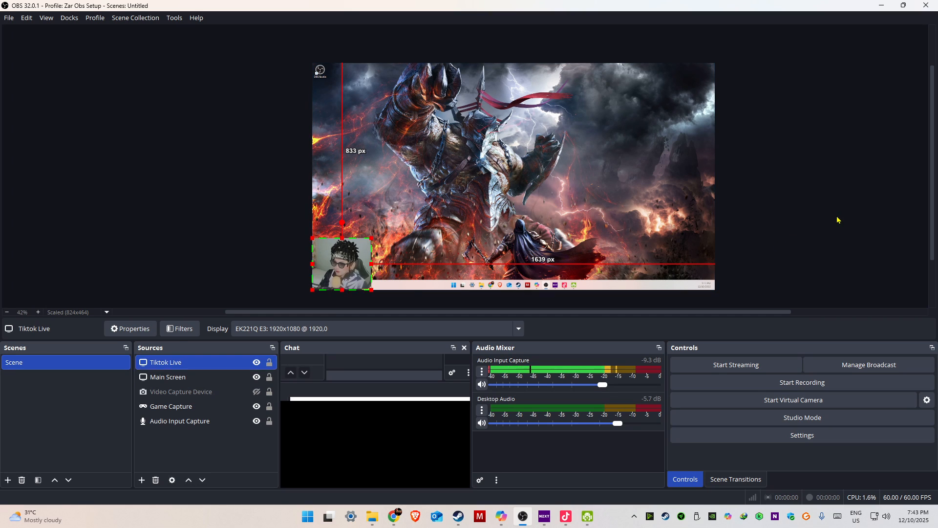
left_click(782, 221)
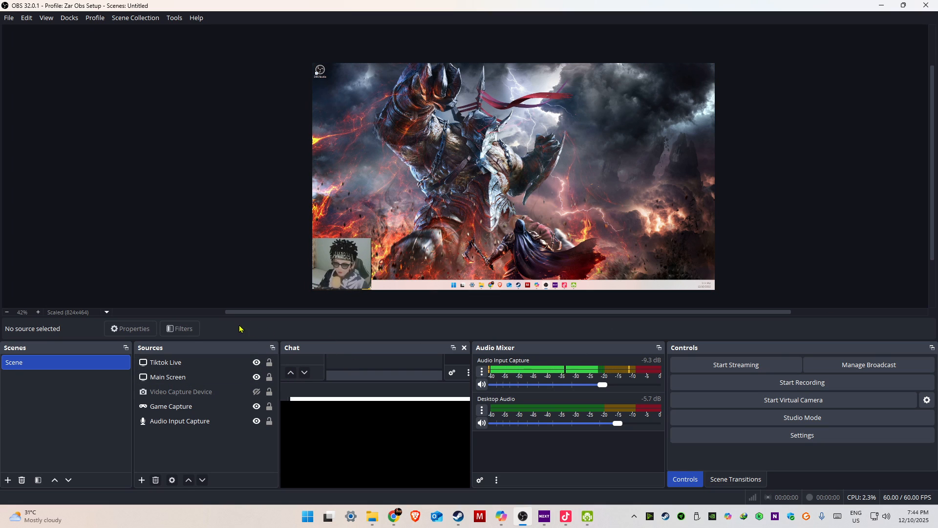
Review the displays available for the Tiktok Live source without changing the selection
left_click(196, 363)
left_click(315, 331)
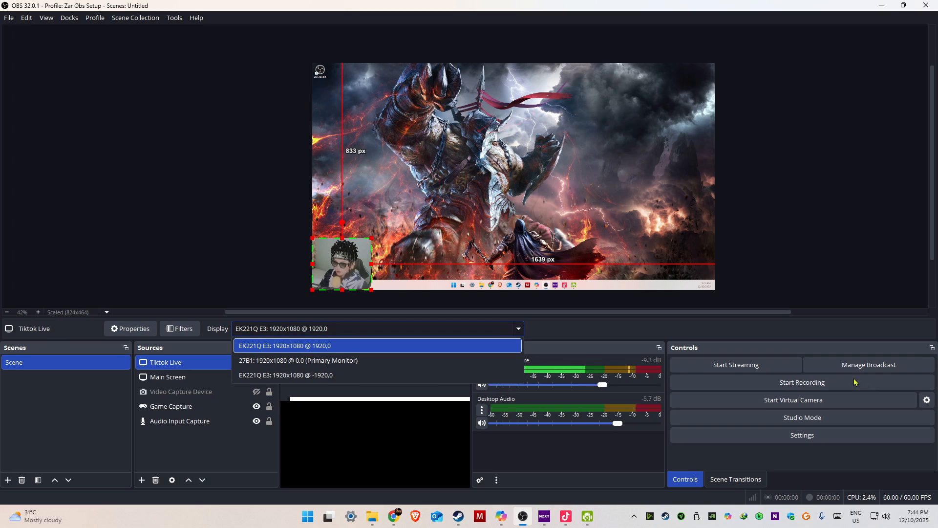
left_click(909, 265)
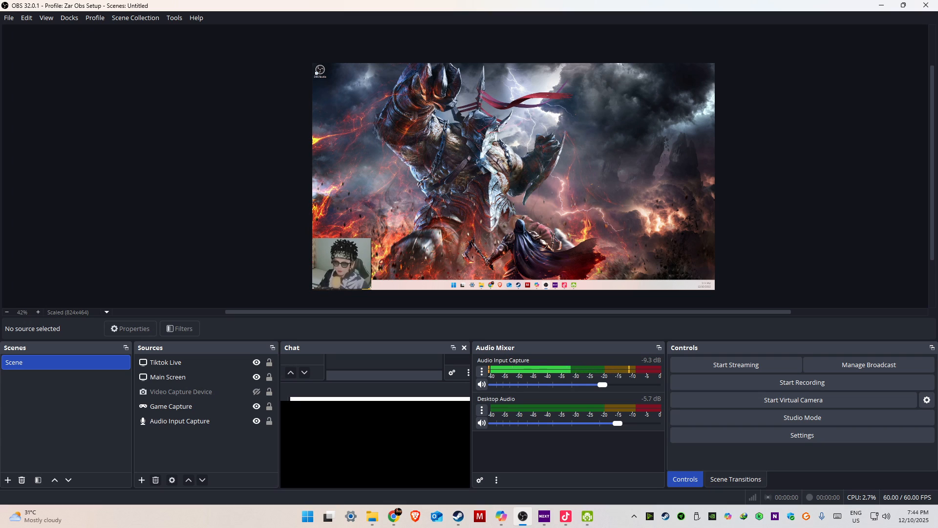
Switch between TikTok LIVE Studio and the other open windows to check how the webcam crop in the preview responds
key("alt+Tab")
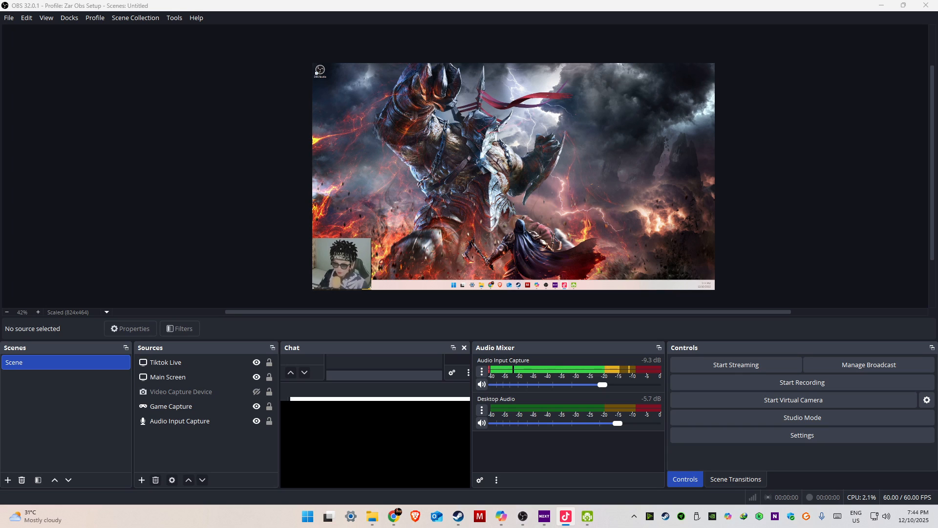
key("alt+Tab")
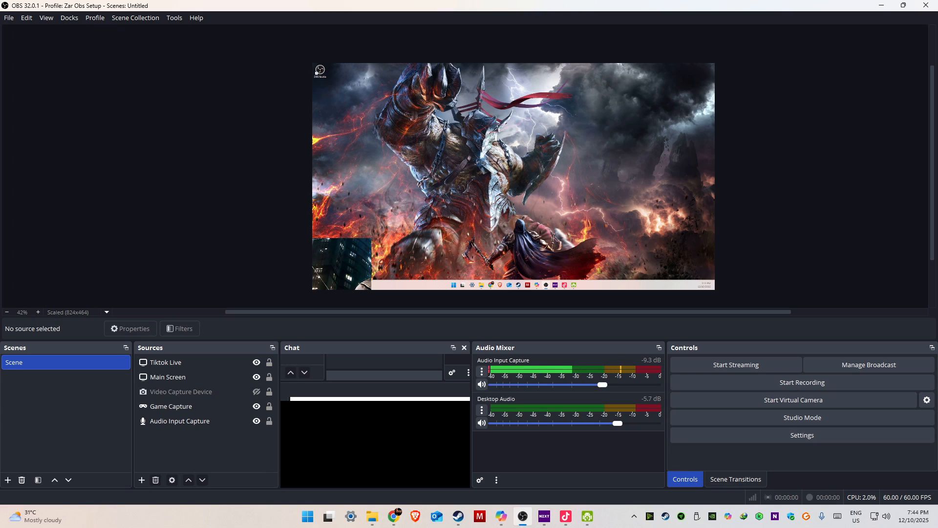
key("alt+Tab")
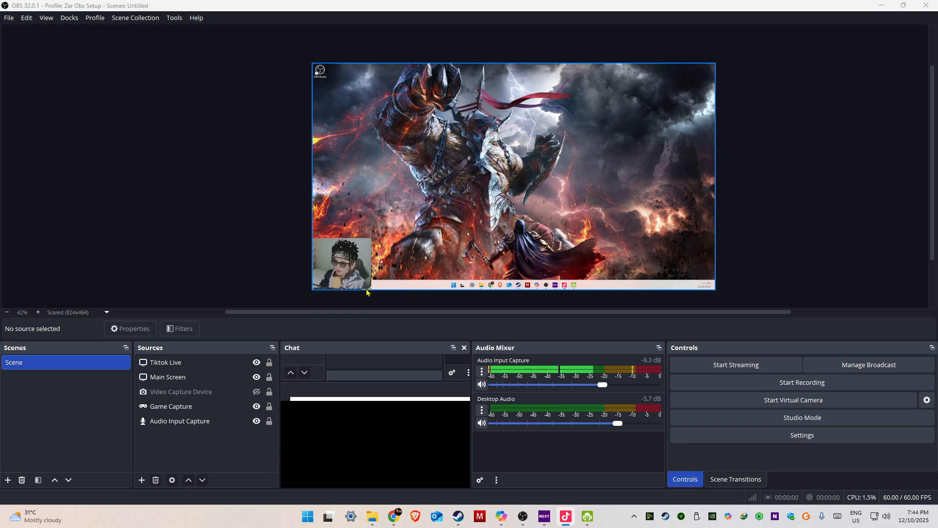
right_click(356, 224)
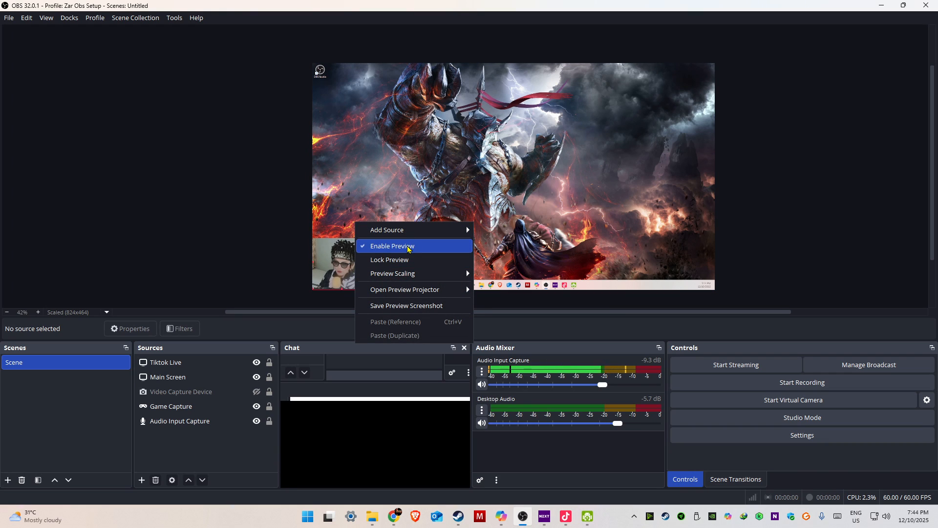
left_click(783, 208)
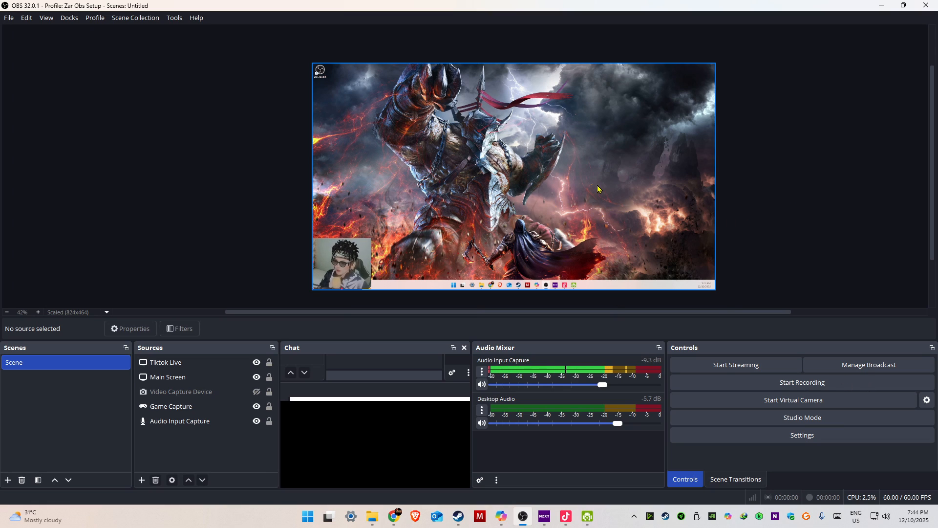